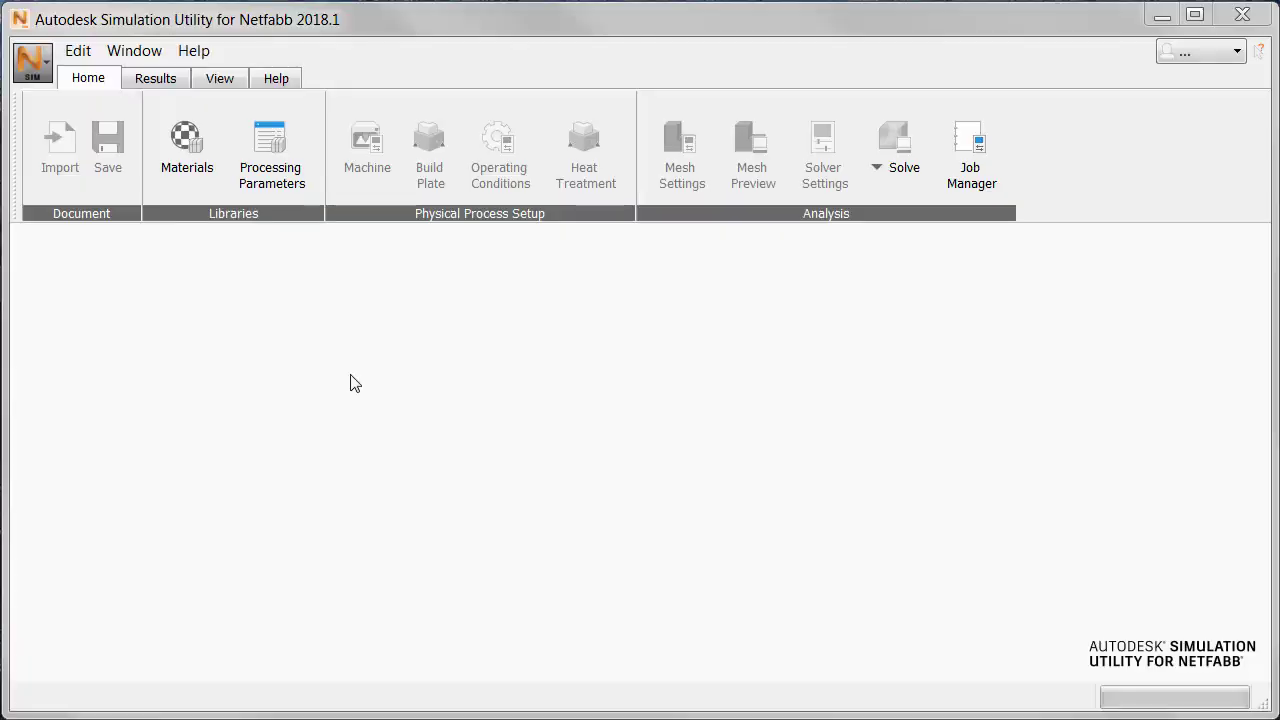
- Create a new Powder Bed Fusion simulation with Example_7.stl and orbit to an angled 3D view
click(48, 63)
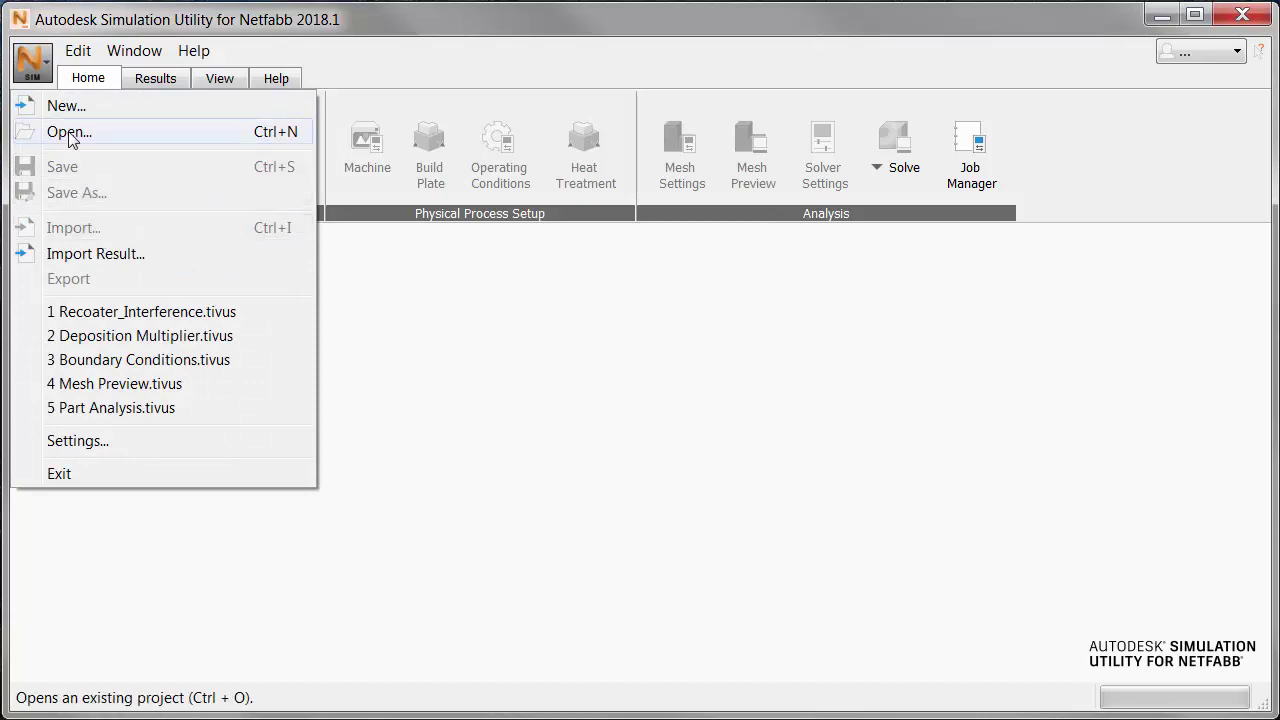
click(68, 106)
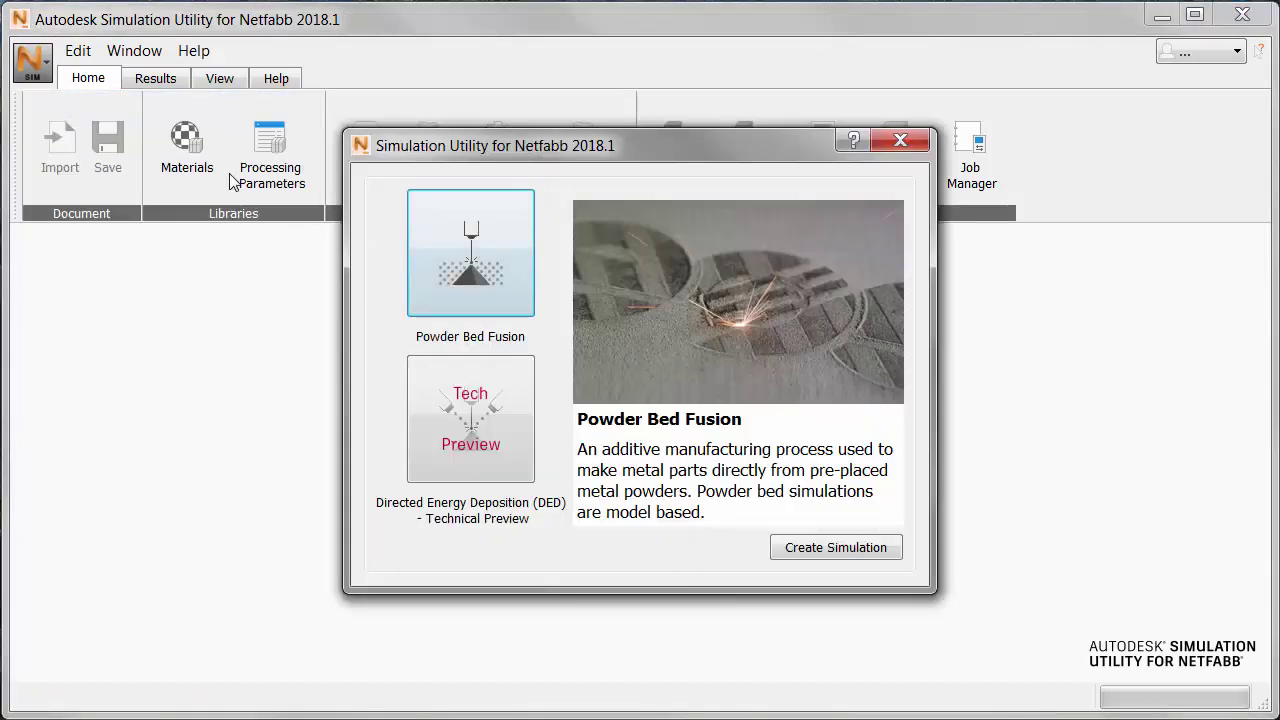
click(814, 556)
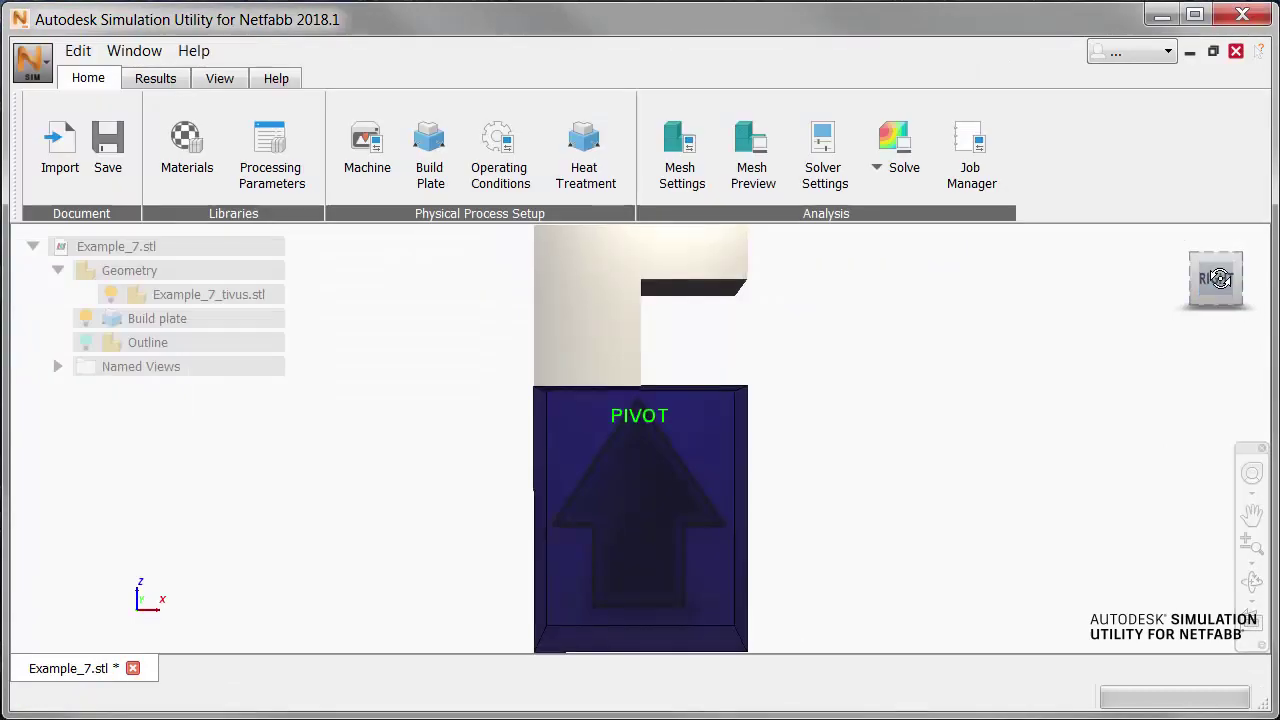
drag(1219, 278, 998, 335)
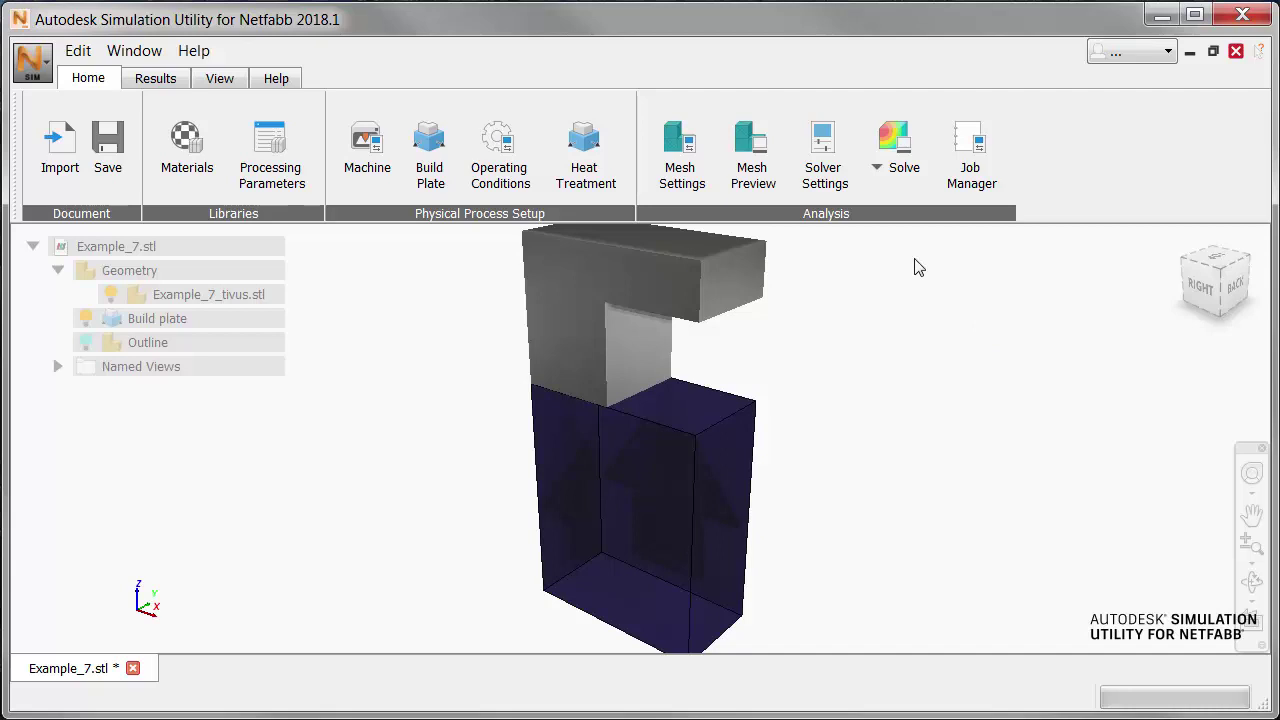
- Solve locally, saving the project as 'Recoater Interference', and load the displacement results
click(883, 177)
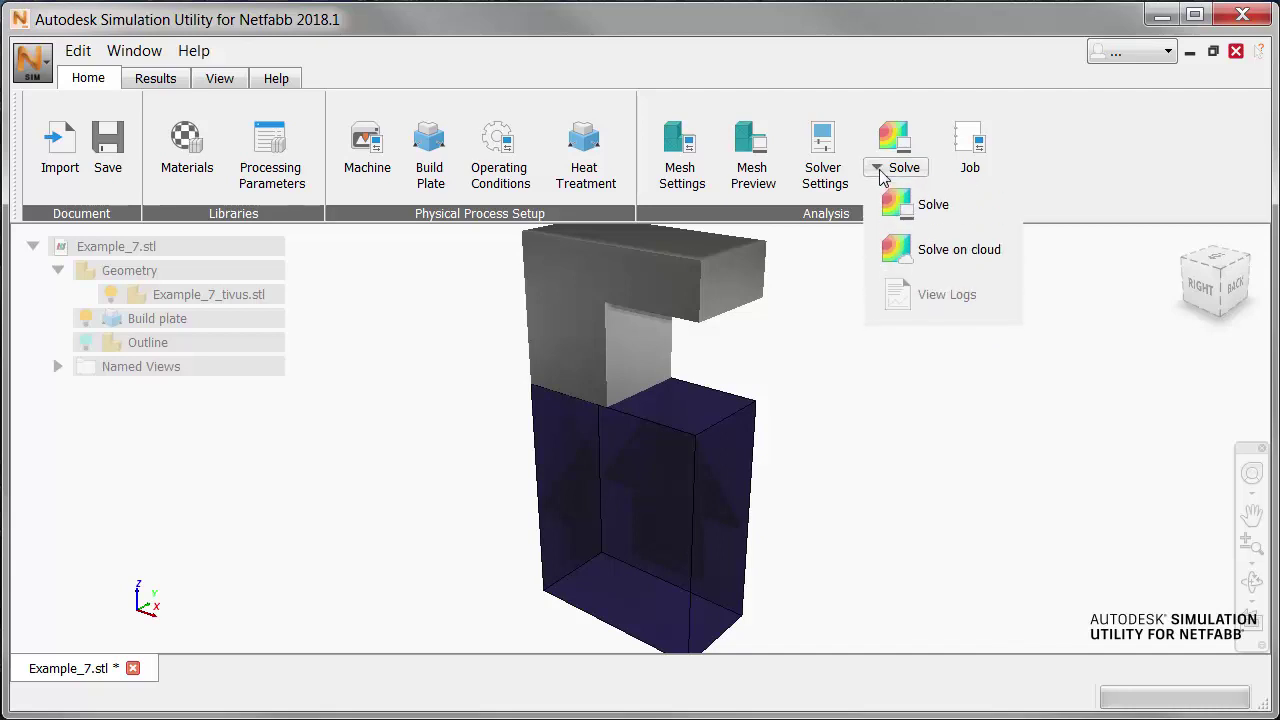
click(930, 213)
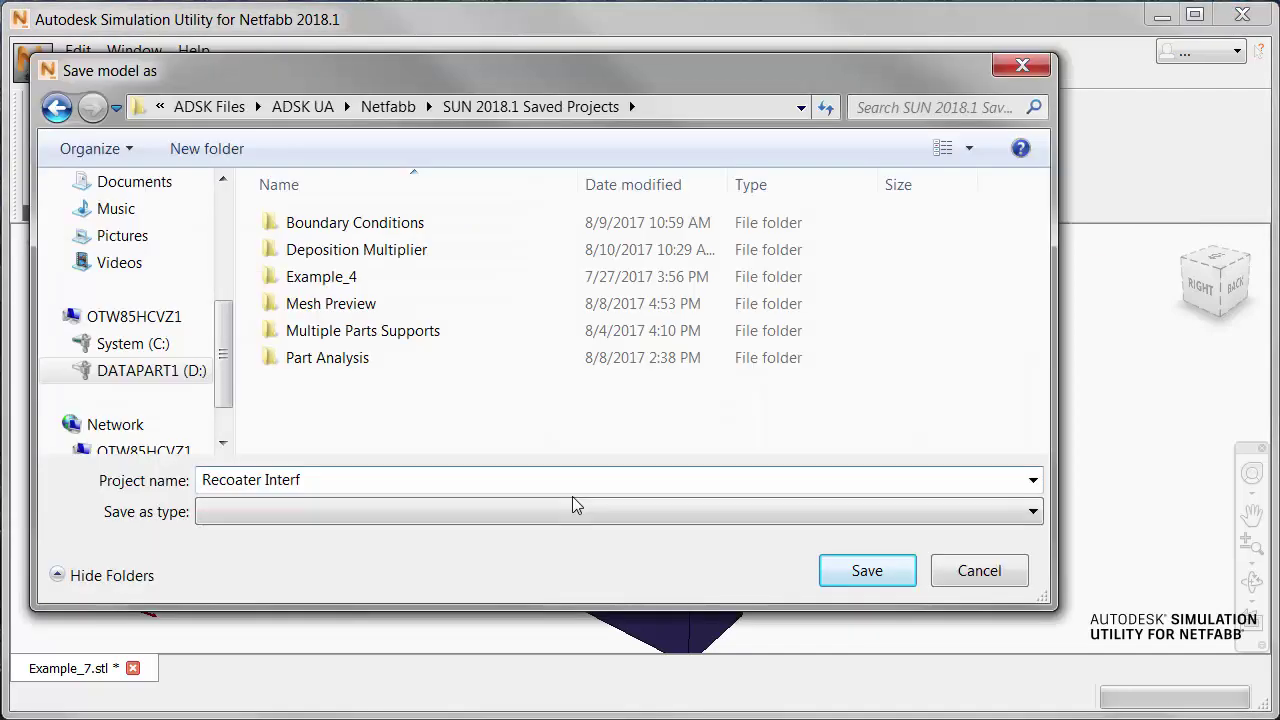
text(erence)
click(867, 571)
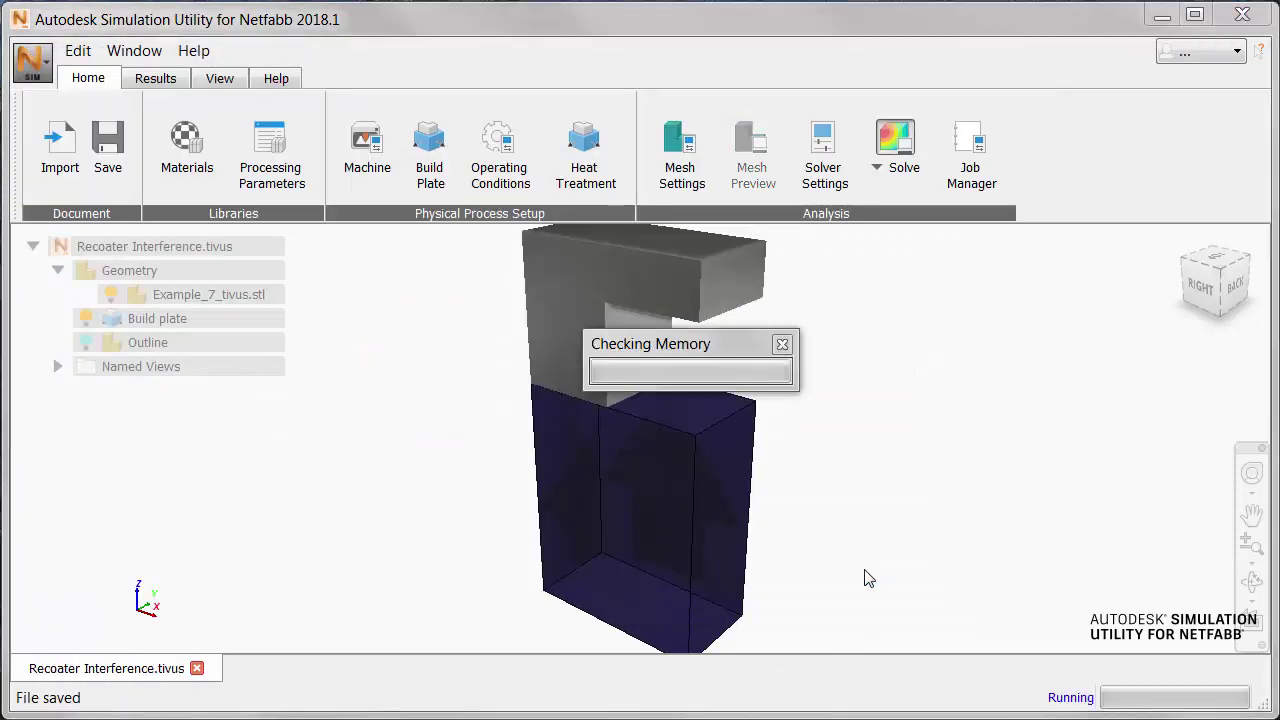
click(646, 416)
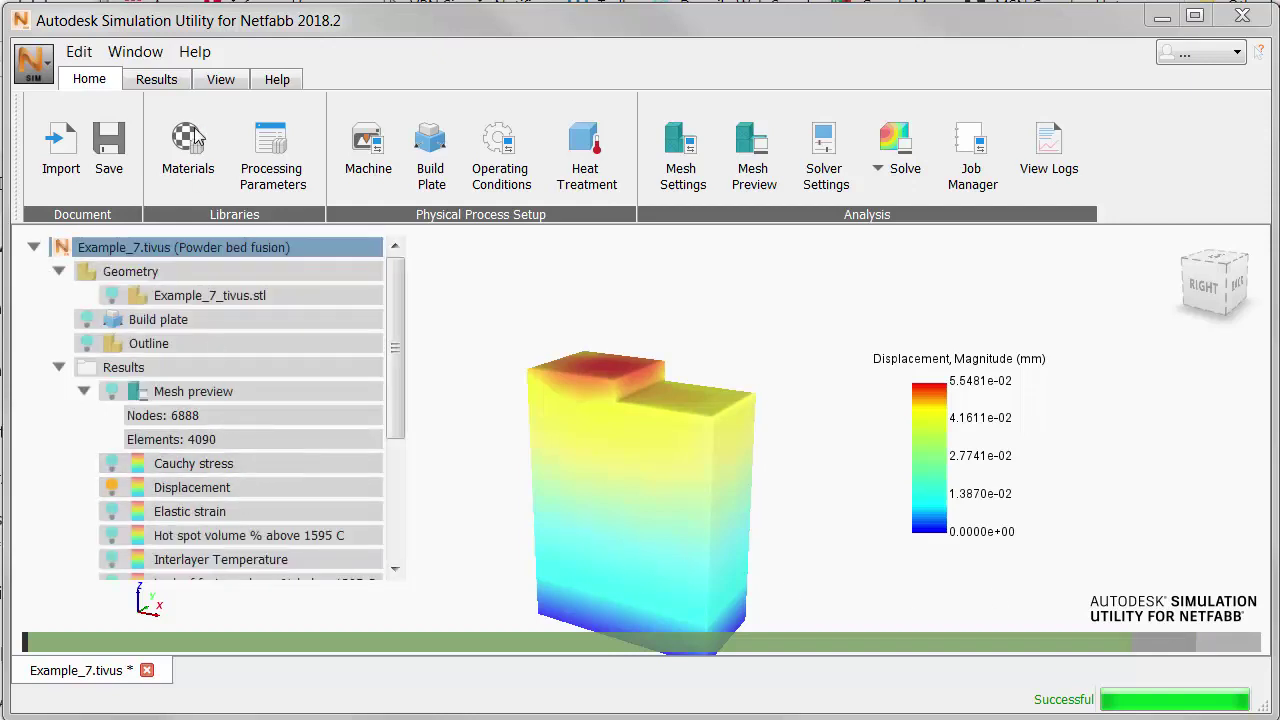
- Step and play through the displacement increments, stopping at Index 13 (6711.25 s), peaking at 3.3233e-01 mm
click(145, 83)
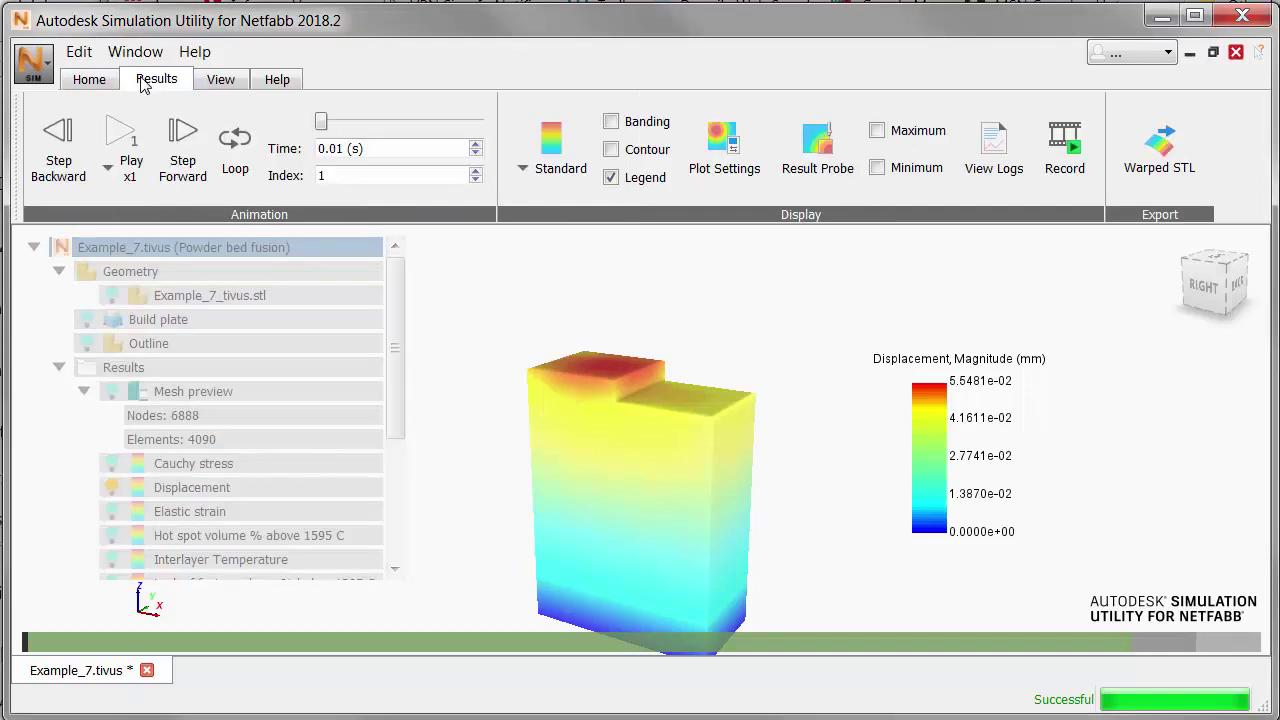
click(183, 133)
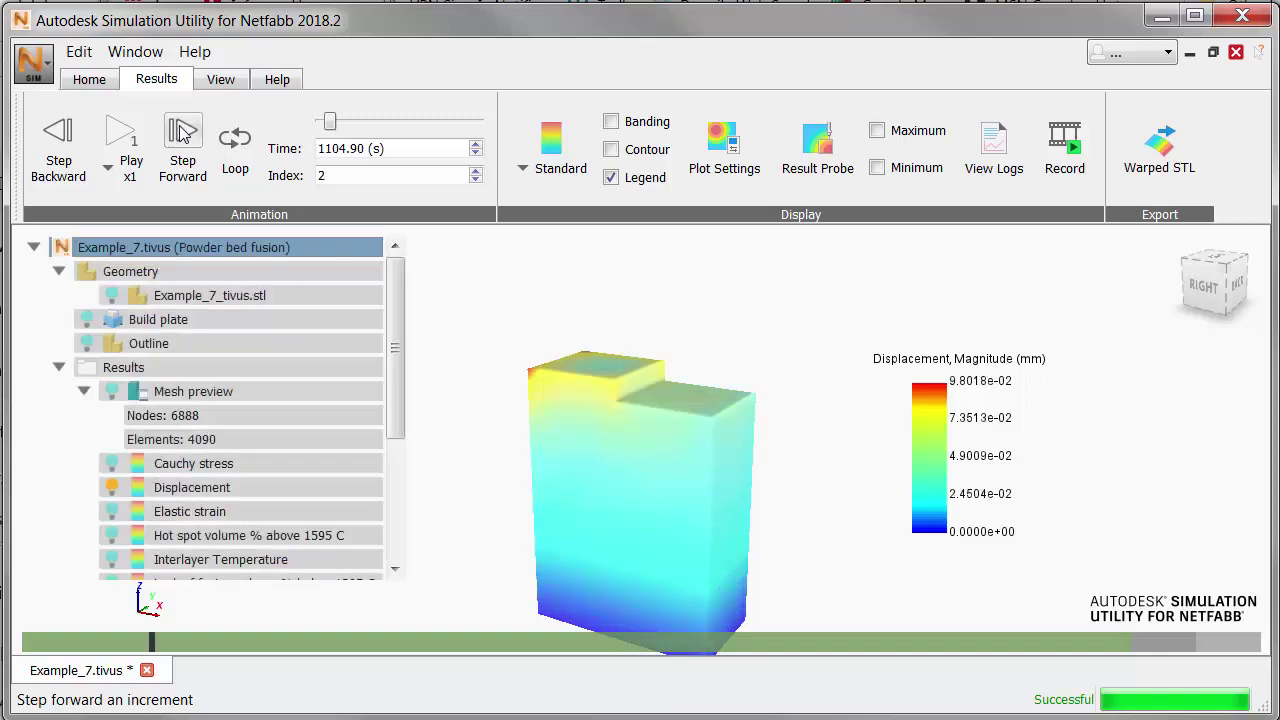
click(183, 133)
click(183, 133)
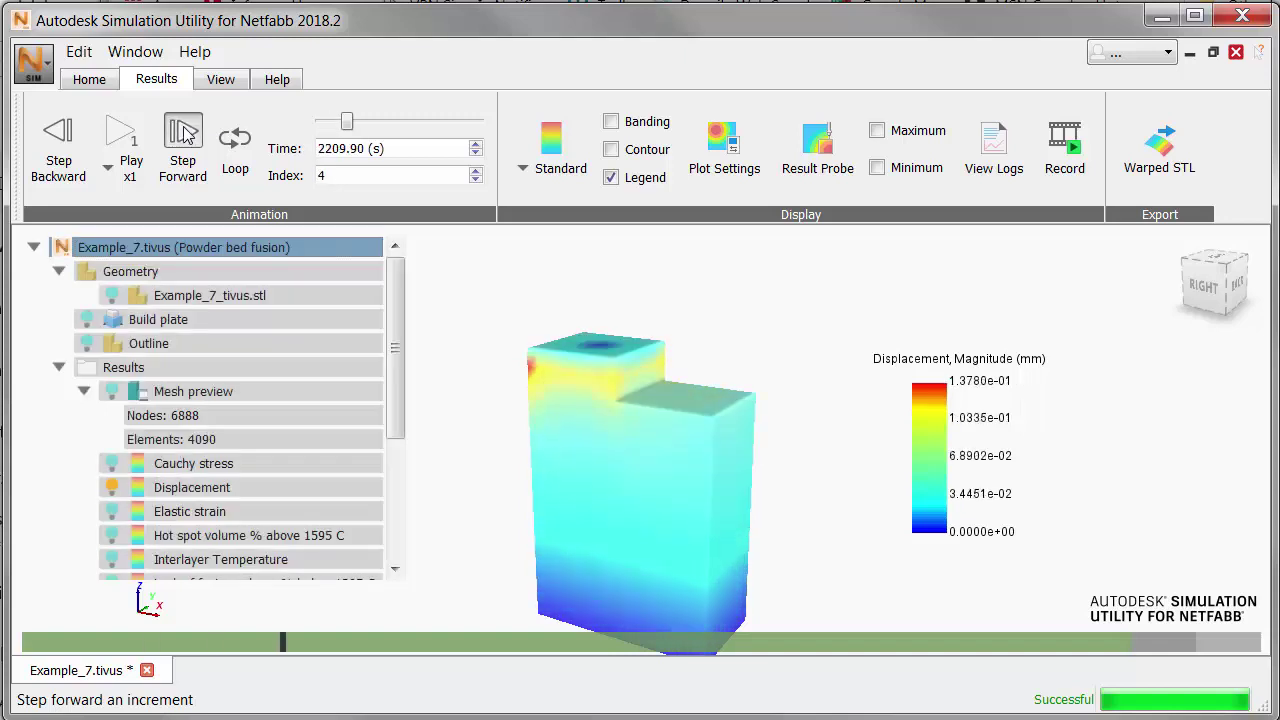
click(183, 133)
click(183, 133)
click(183, 133)
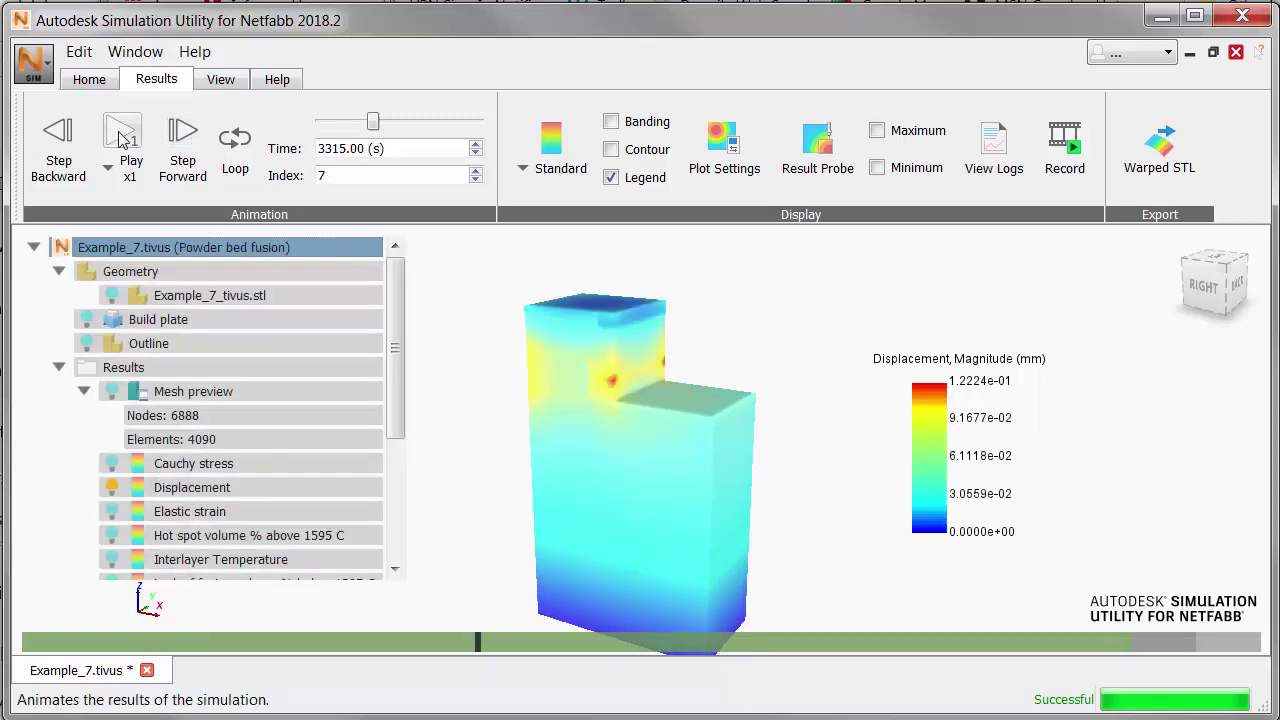
click(121, 137)
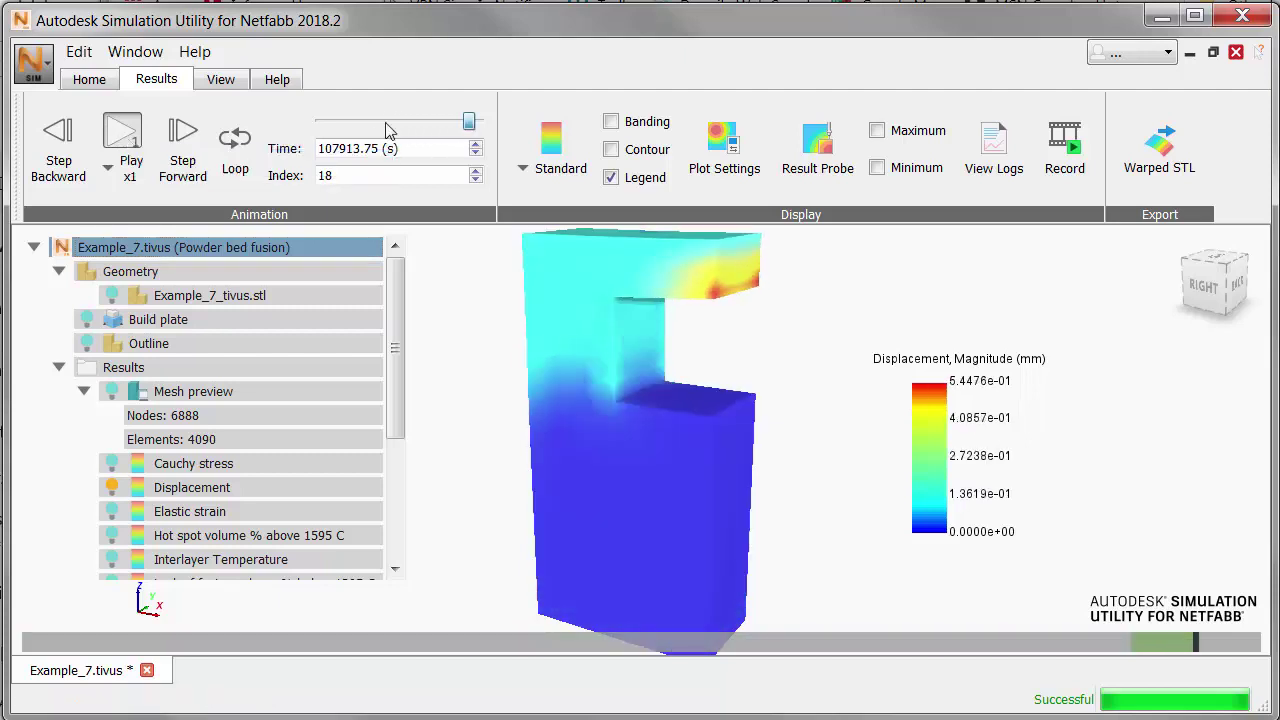
drag(390, 128, 323, 122)
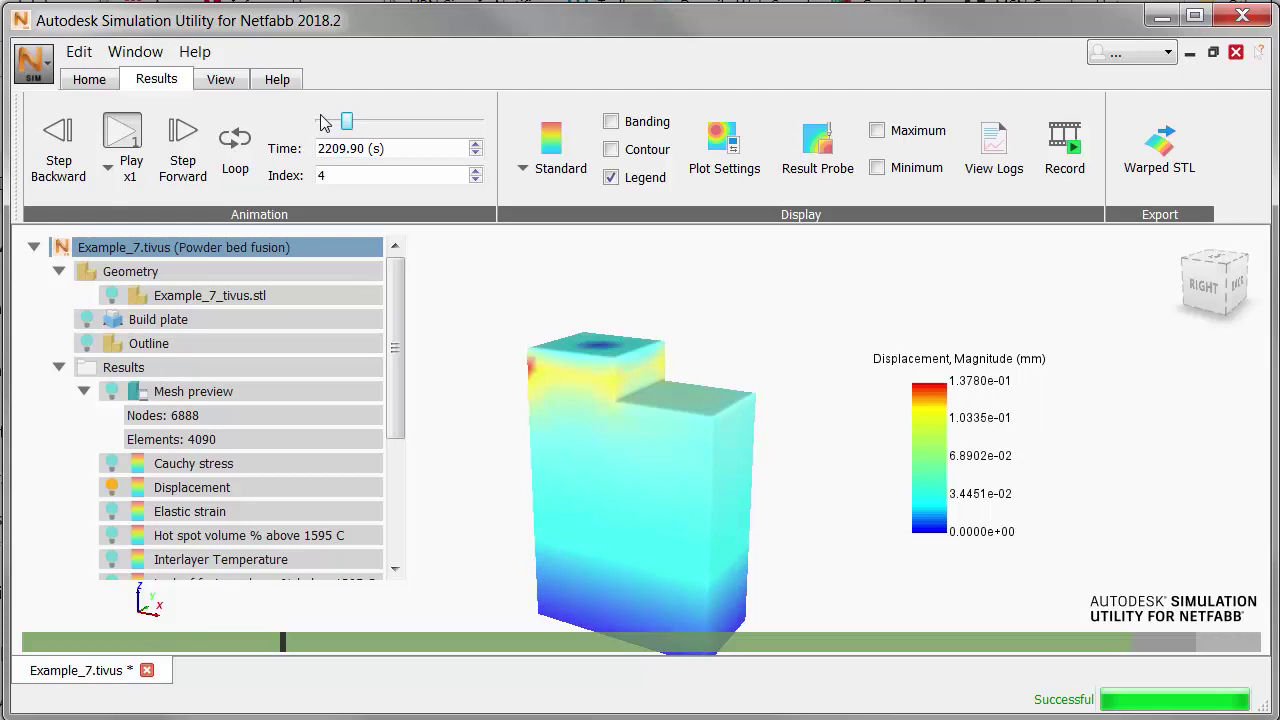
click(118, 138)
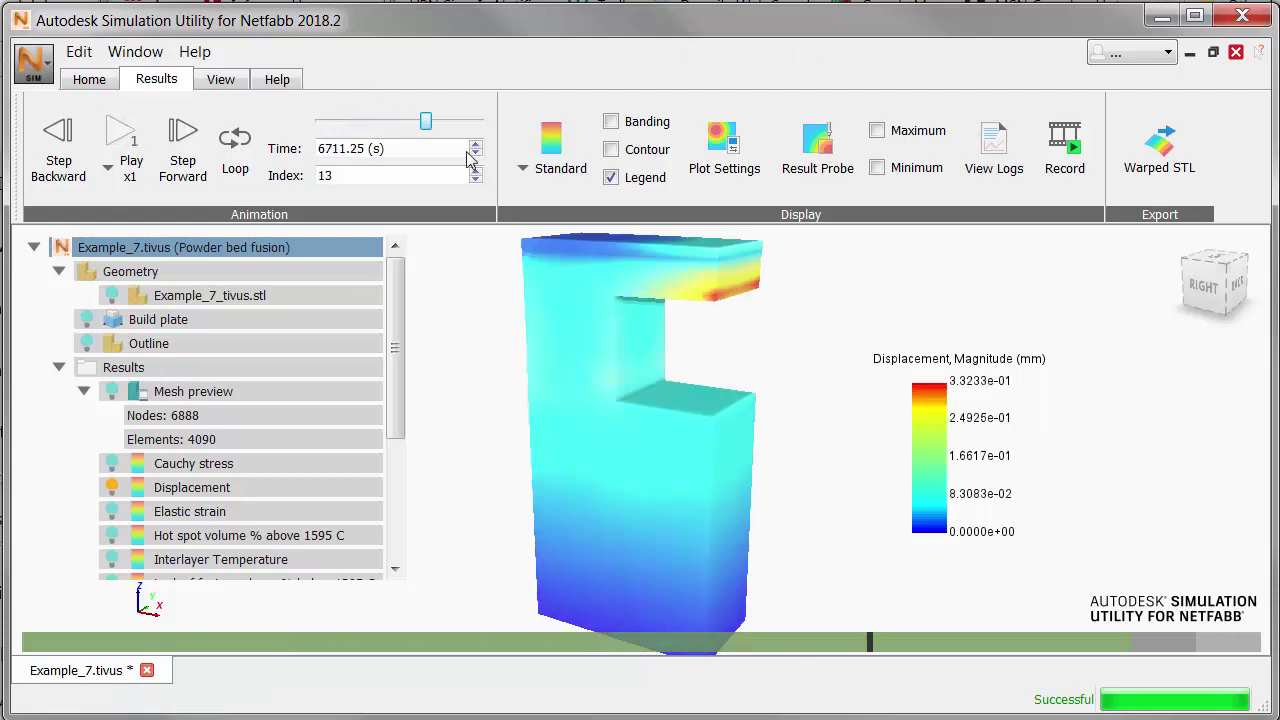
- Open the Mechanical solver log and scroll to the recoater clearance warning
click(994, 145)
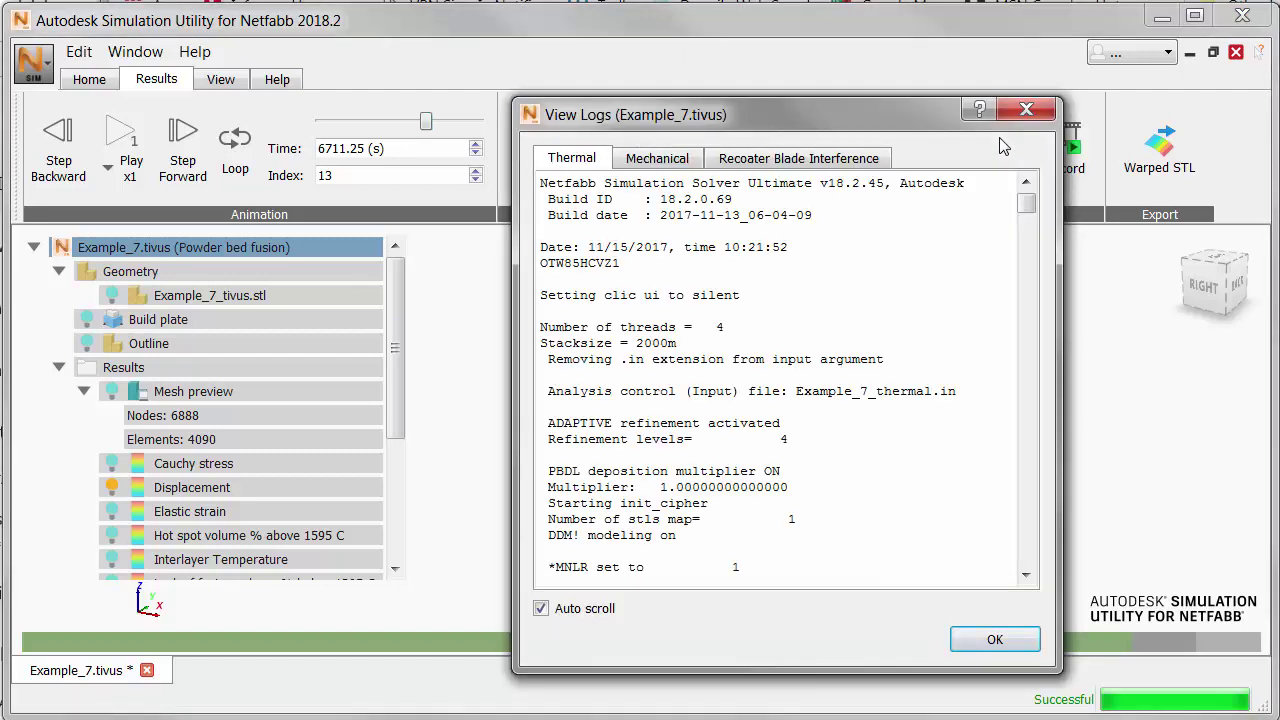
click(658, 158)
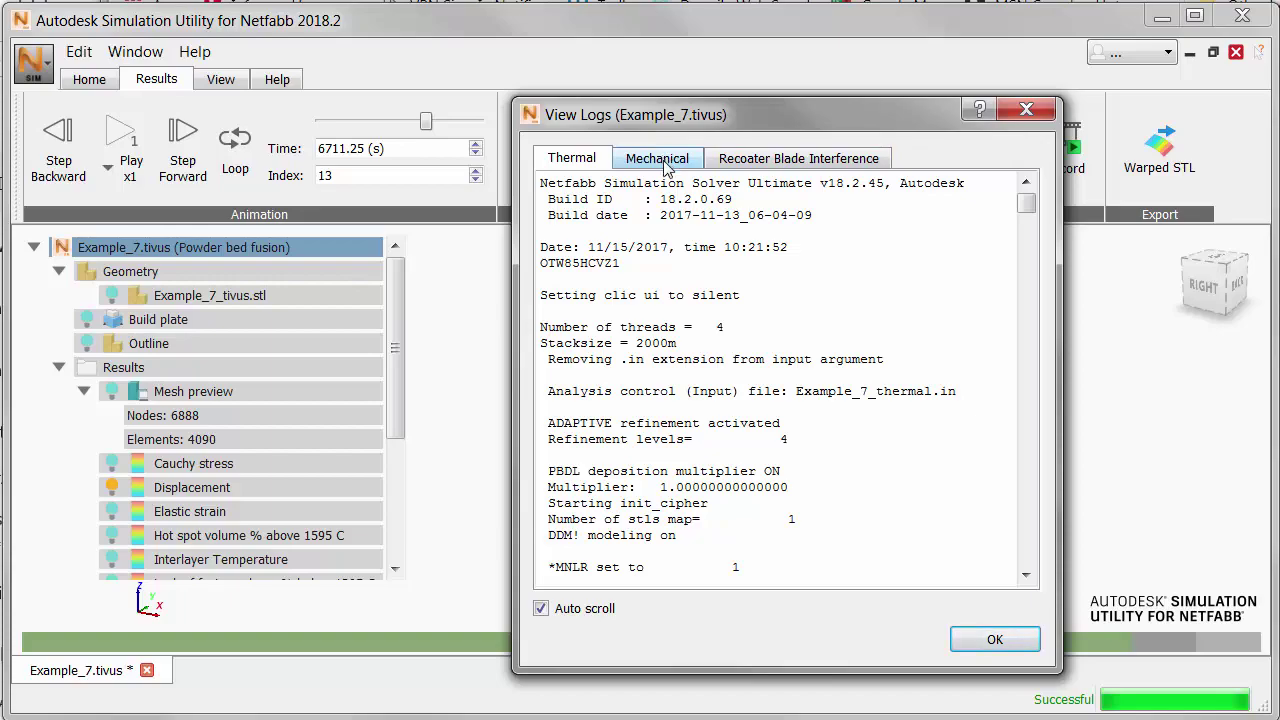
drag(1027, 205, 1036, 582)
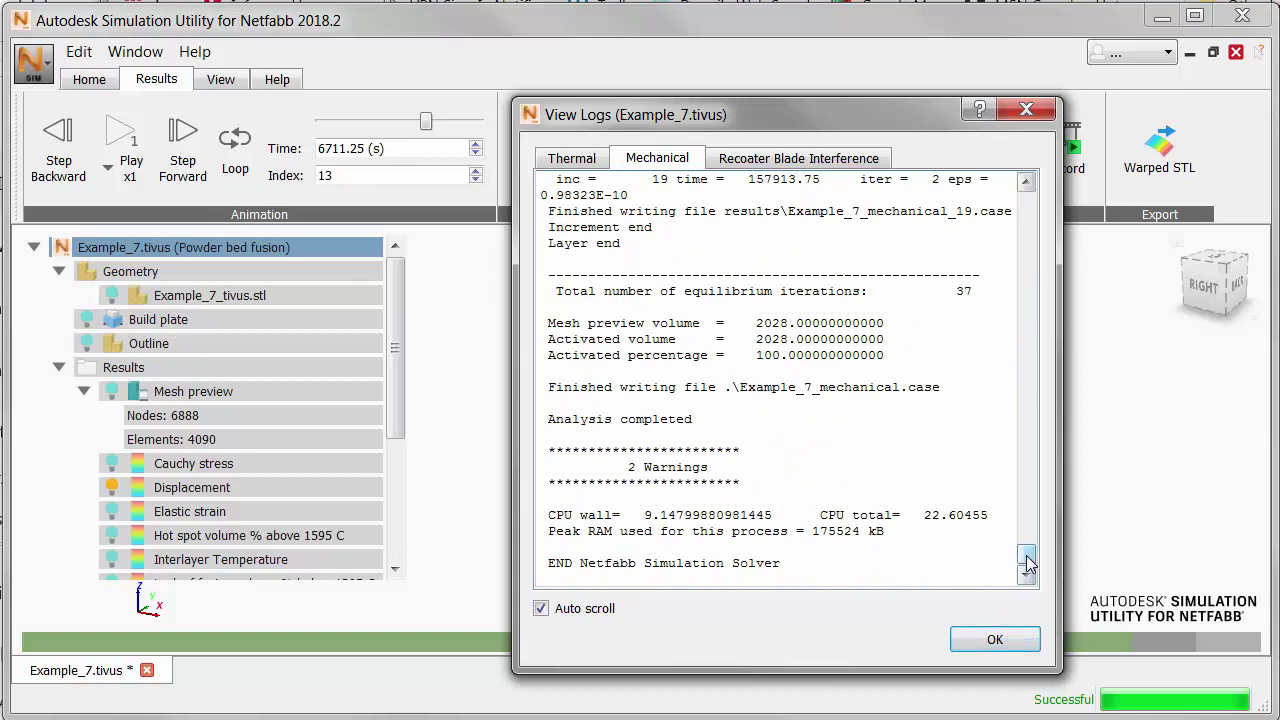
drag(1027, 558, 1030, 524)
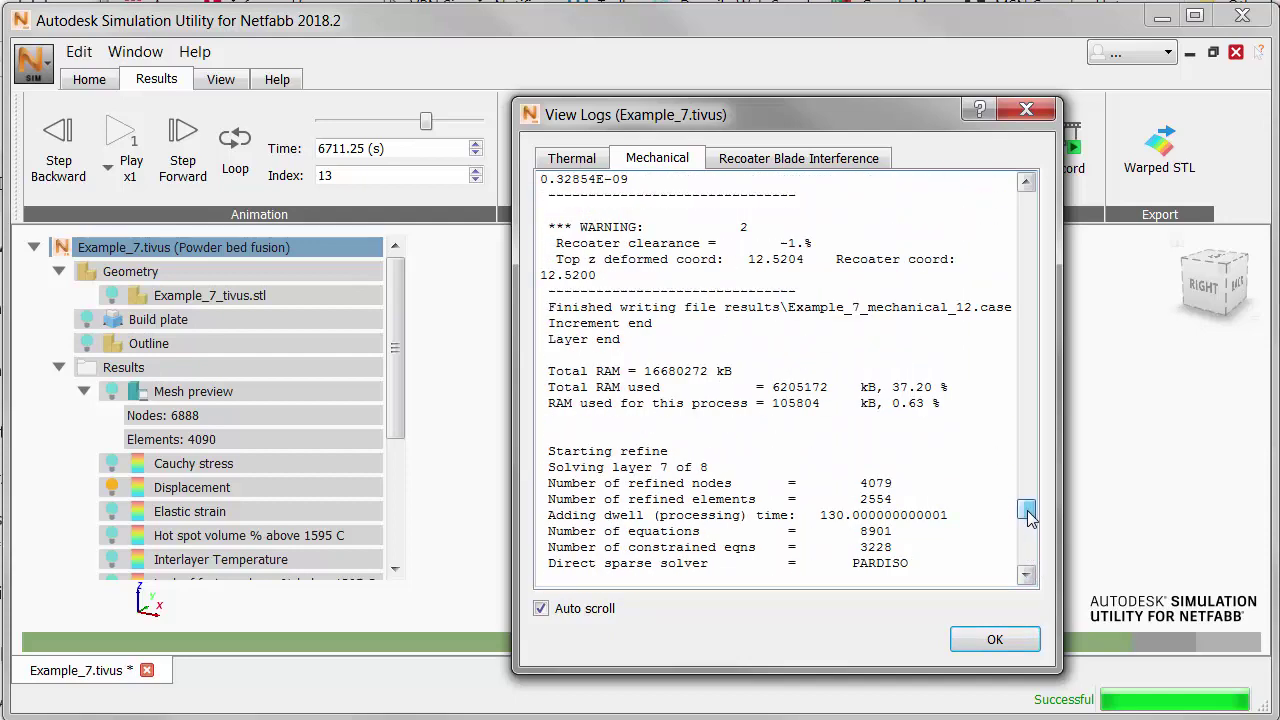
scroll(1029, 512, up, 2)
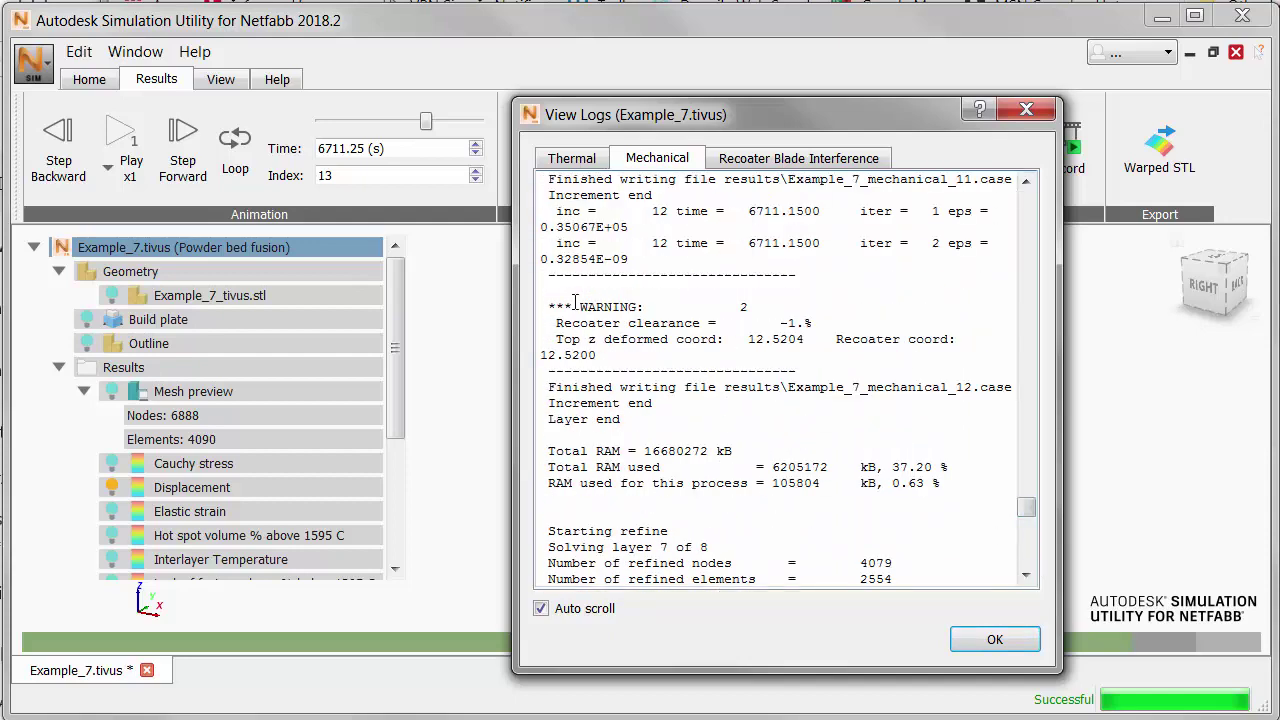
- Highlight the recoater clearance -1% warning lines and its time value 6711.1500
drag(581, 307, 846, 320)
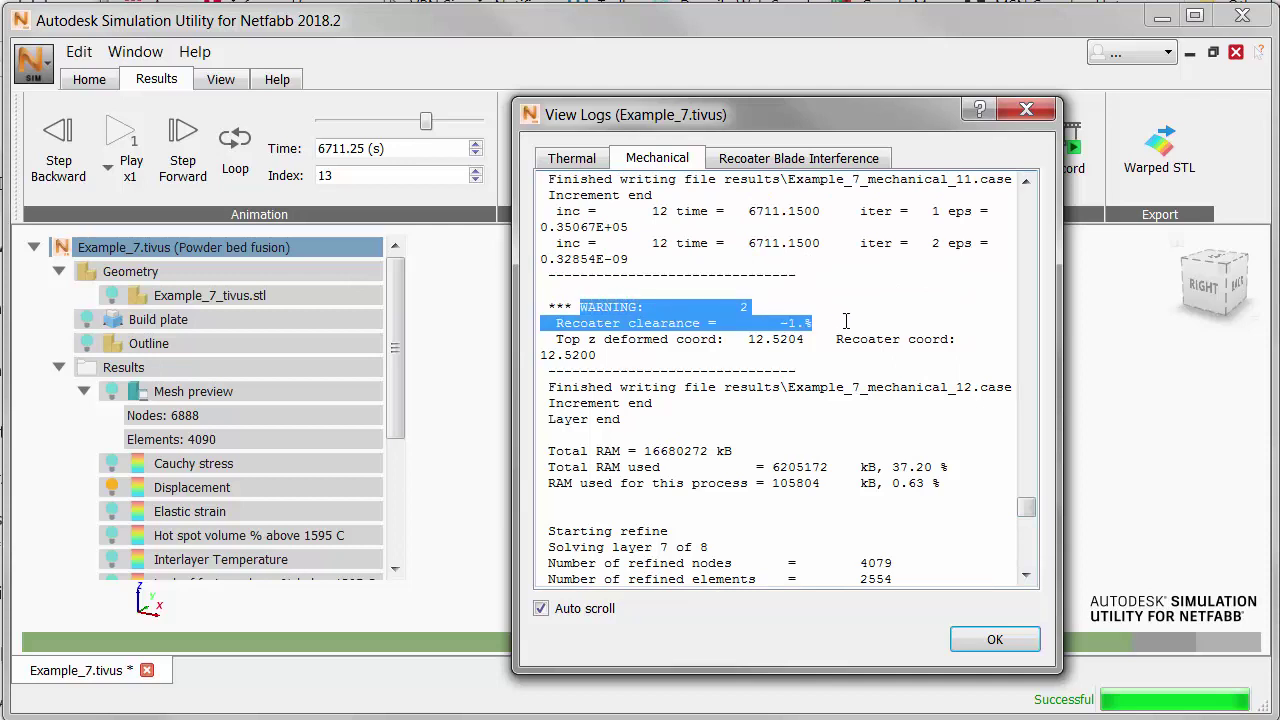
click(847, 320)
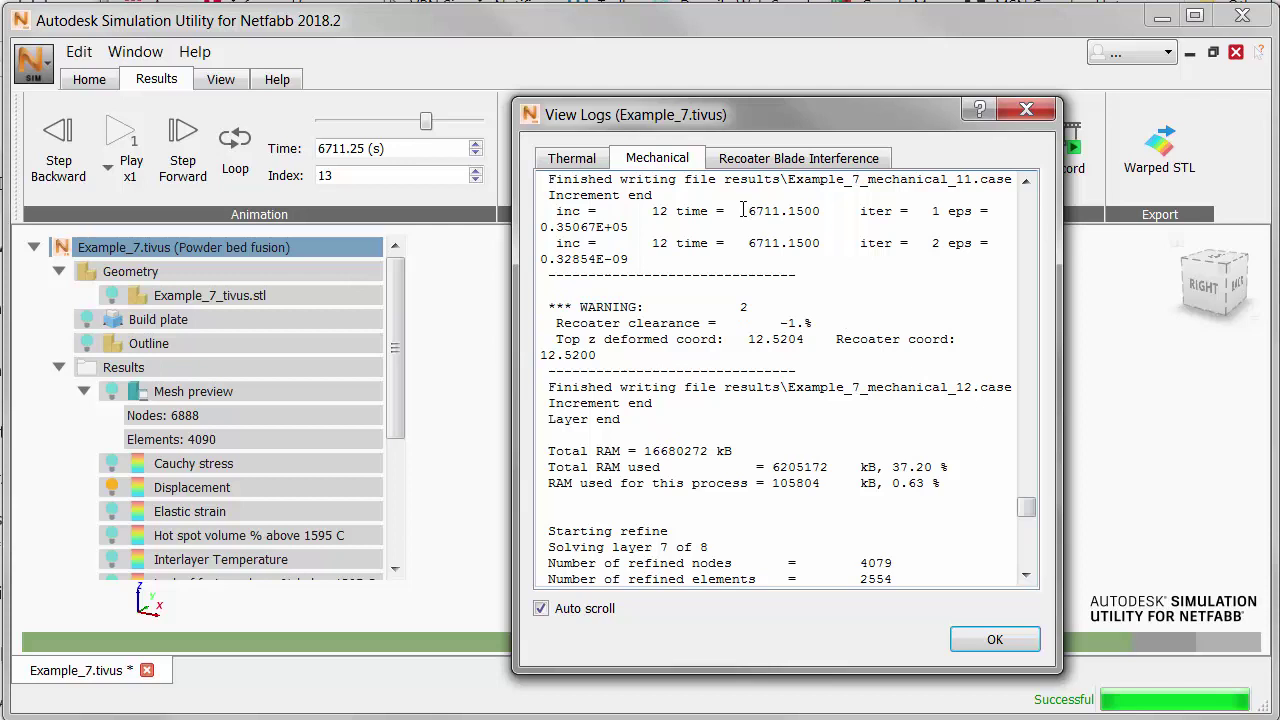
drag(745, 211, 829, 213)
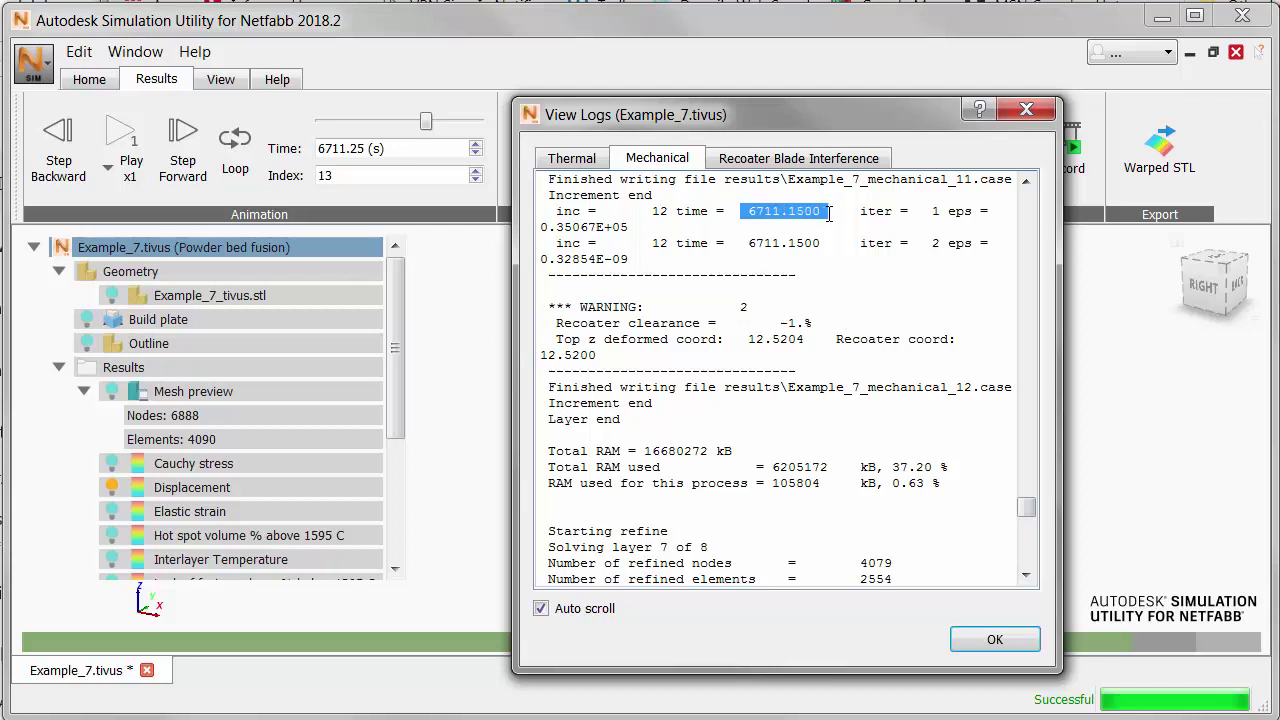
- Advance the displacement result from Index 1 to Index 12 (6711.15 s), peaking at 4.3107e-01 mm
click(855, 288)
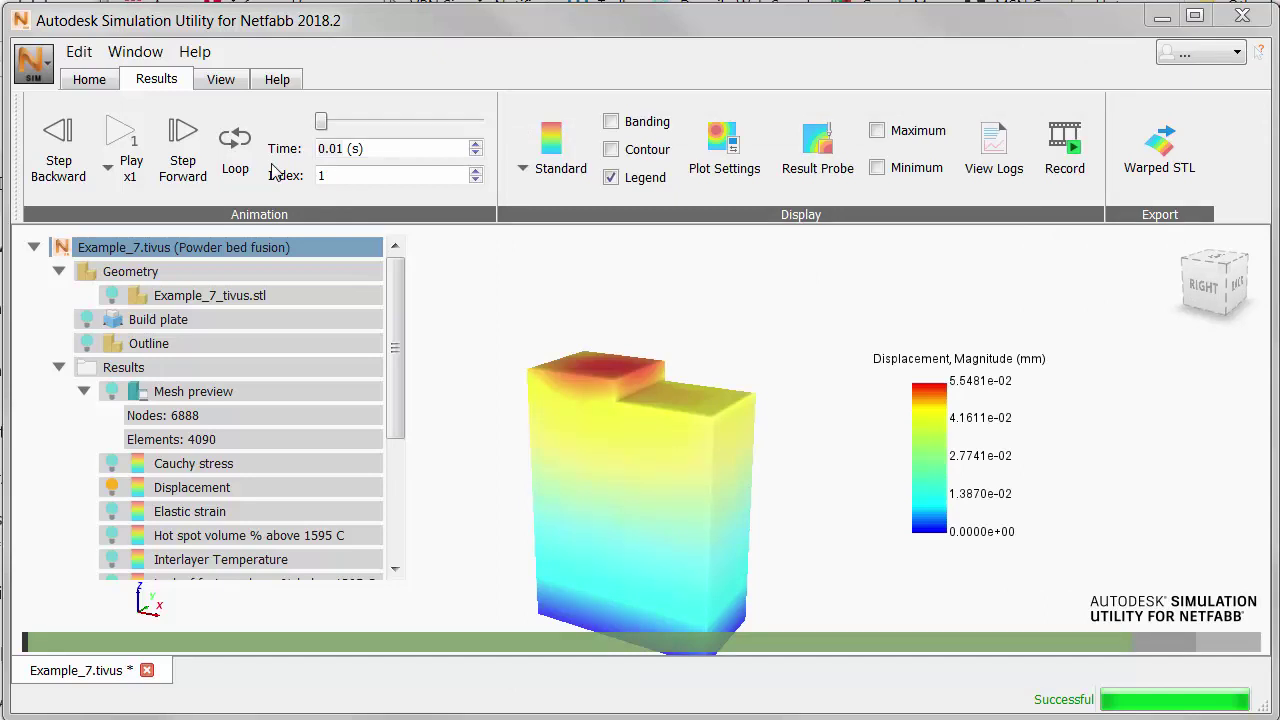
click(188, 138)
click(190, 138)
click(190, 138)
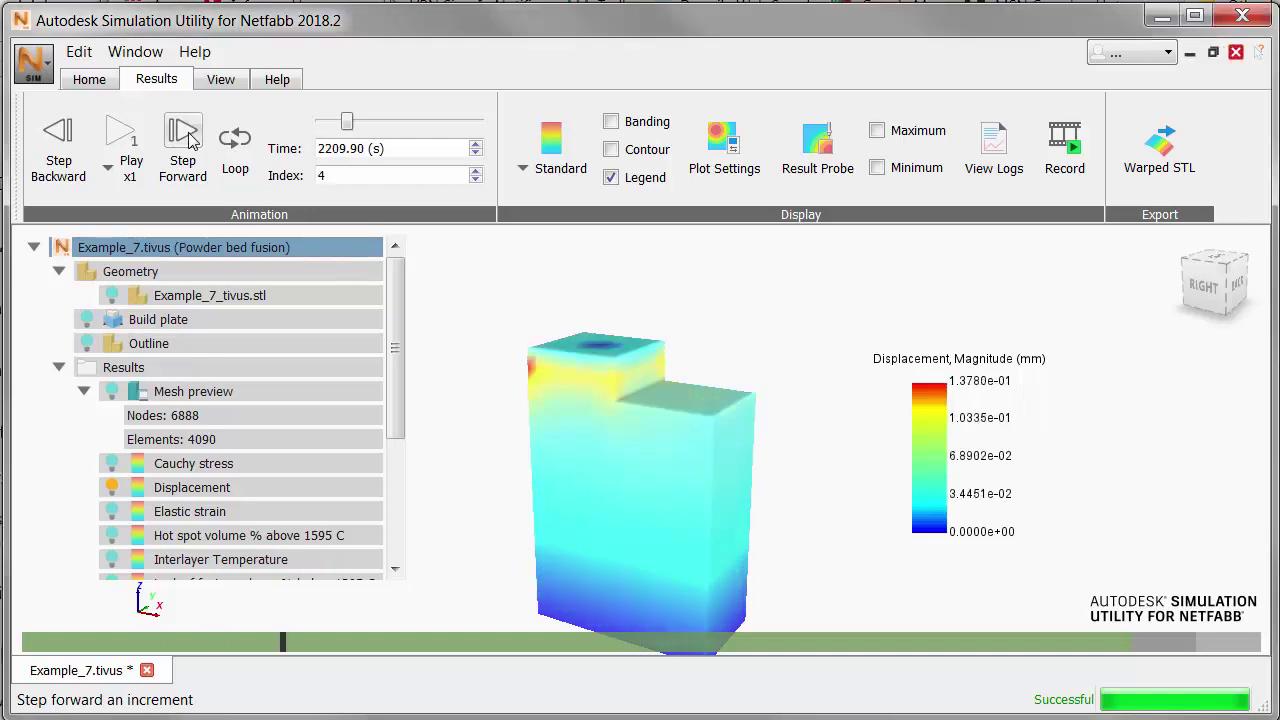
click(191, 139)
click(193, 140)
click(194, 140)
click(195, 140)
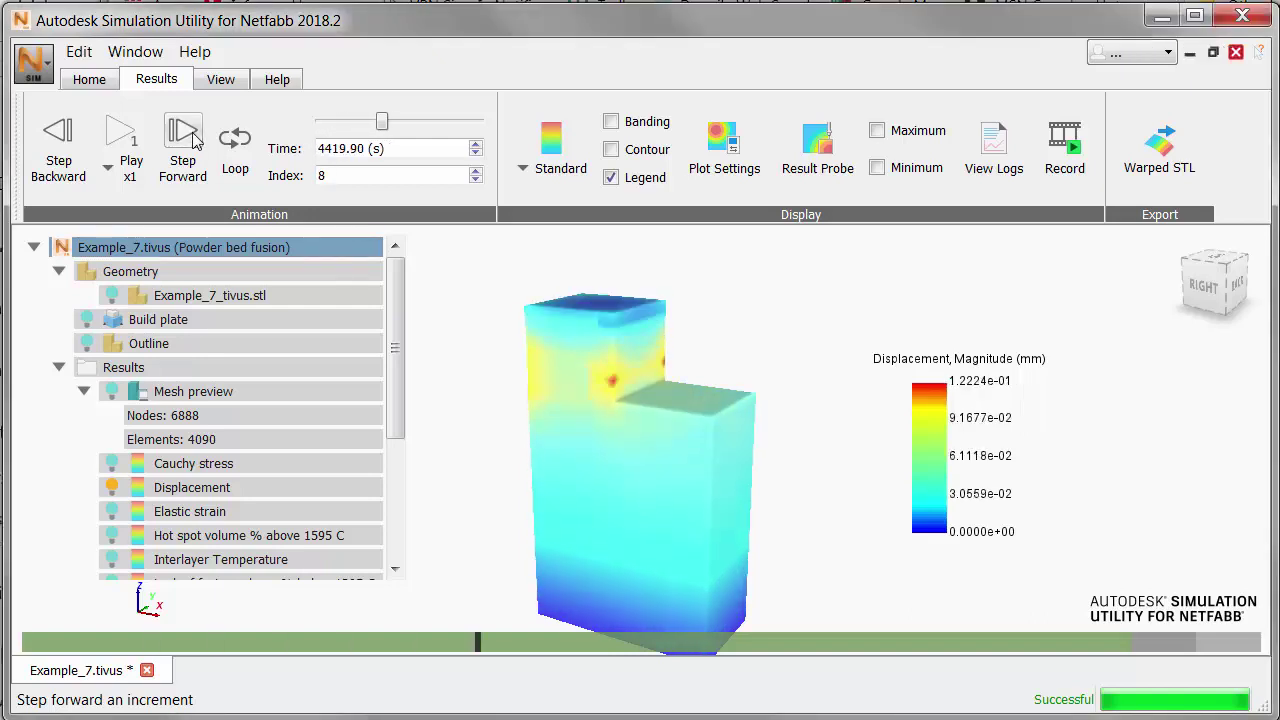
click(196, 141)
click(197, 140)
click(197, 140)
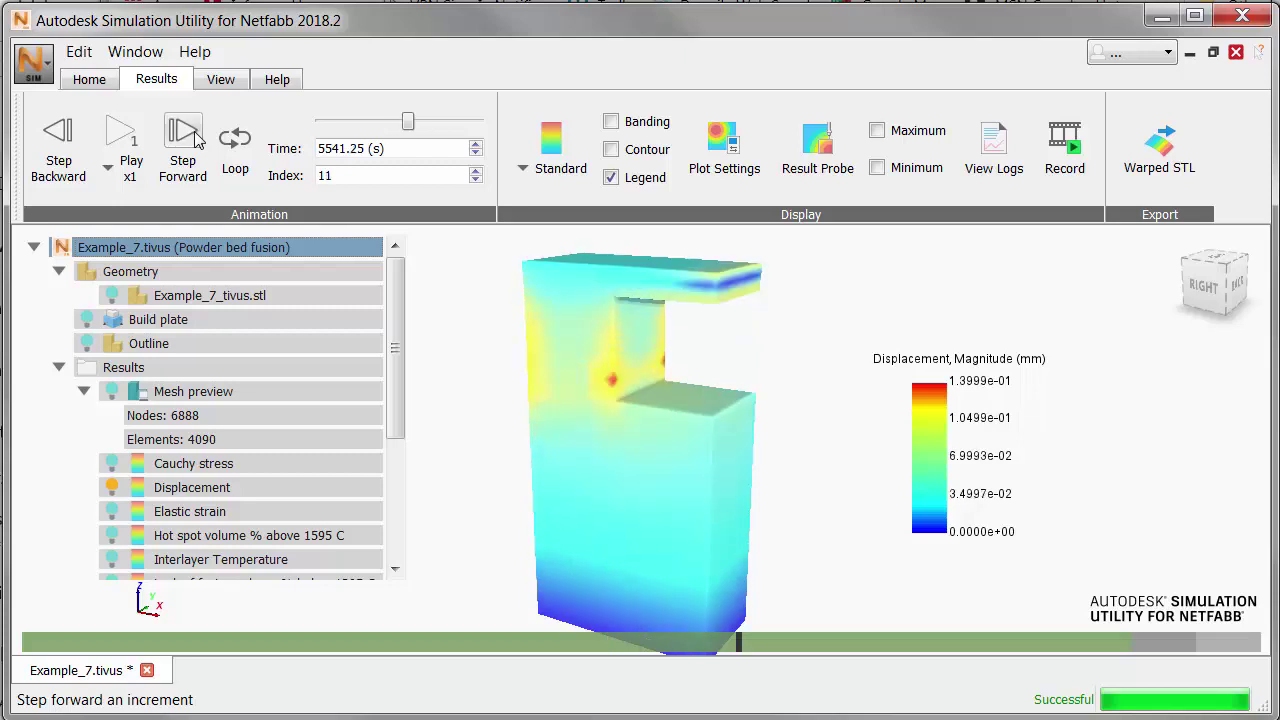
click(197, 140)
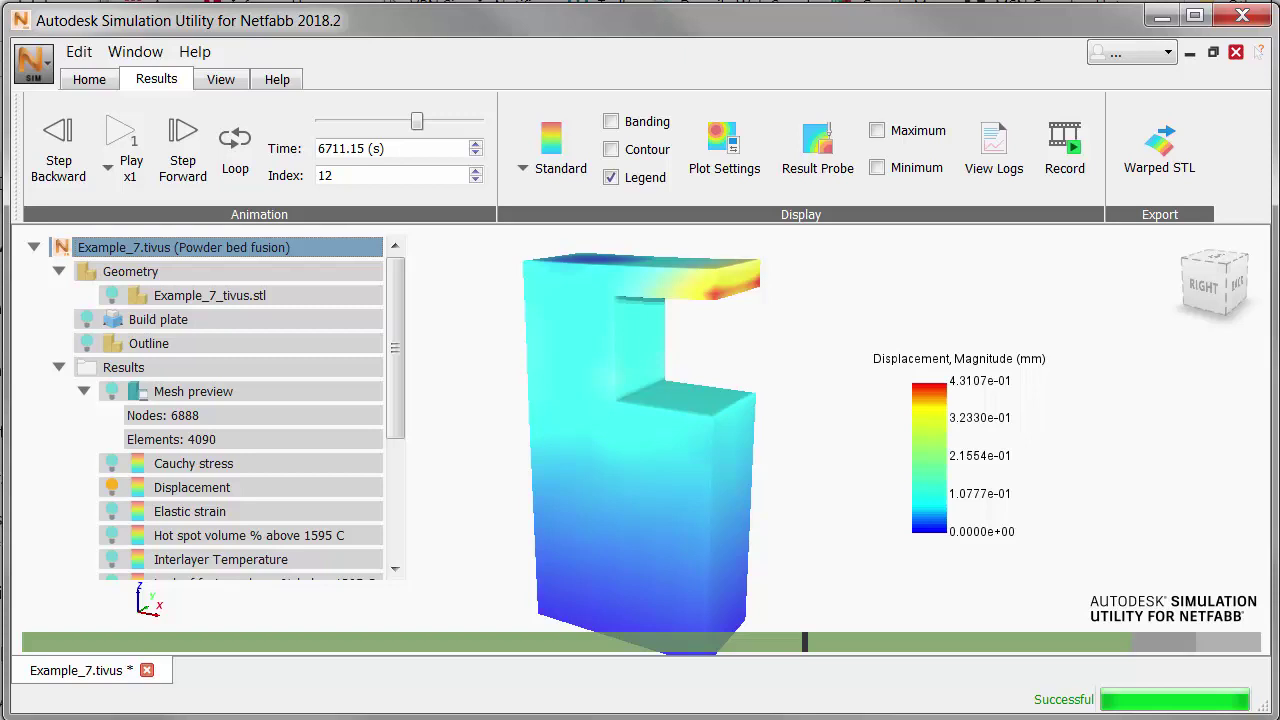
- Orbit the part and snap to the RIGHT/BACK view-cube view of the overhang's profile
click(205, 489)
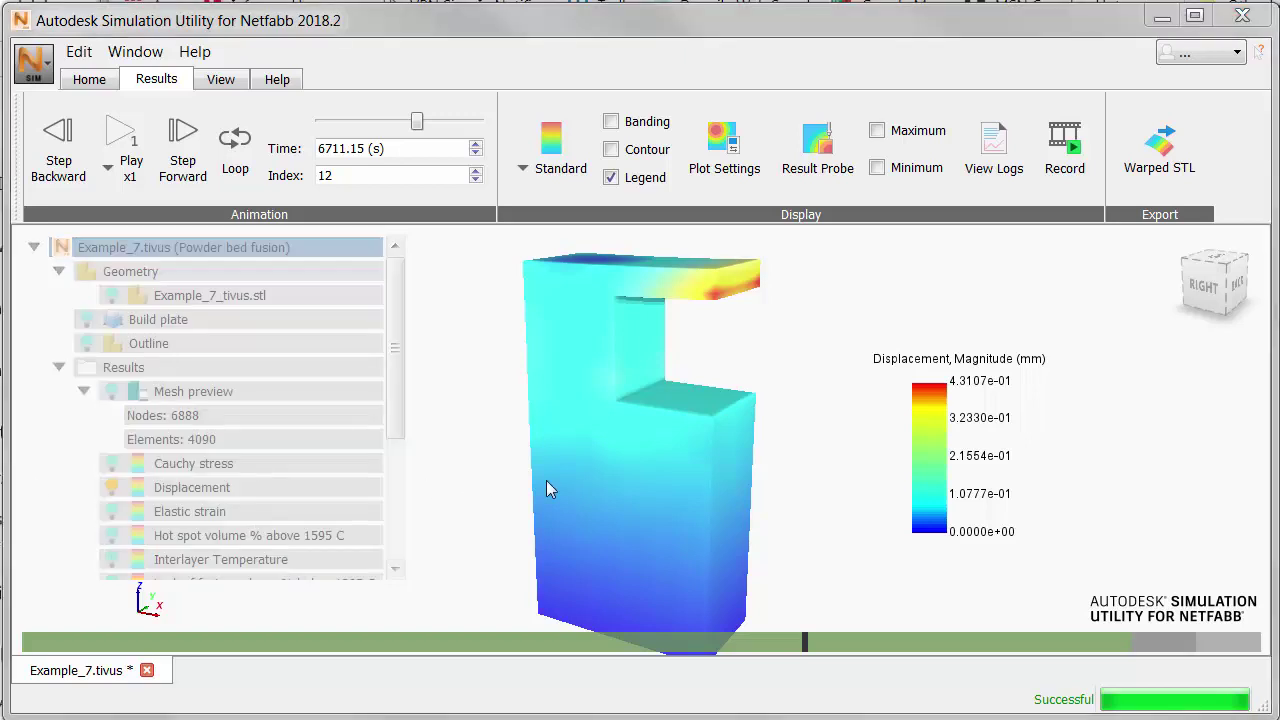
drag(725, 398, 671, 423)
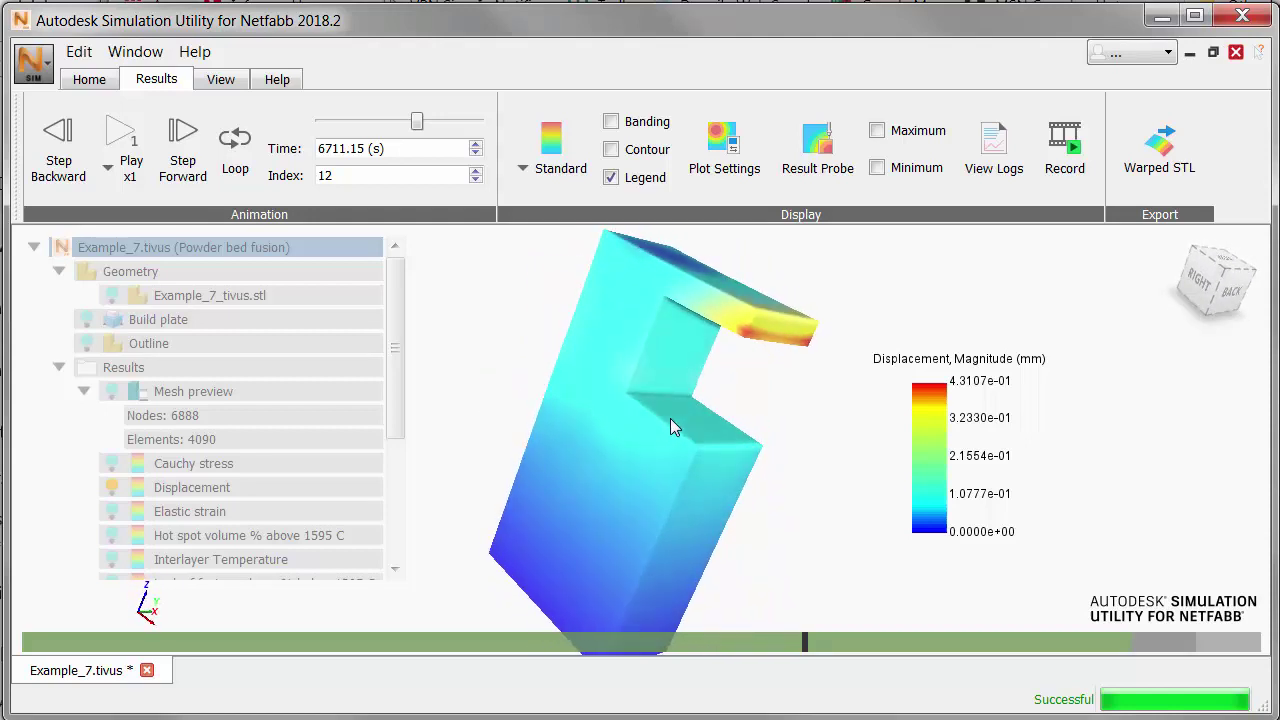
click(1232, 289)
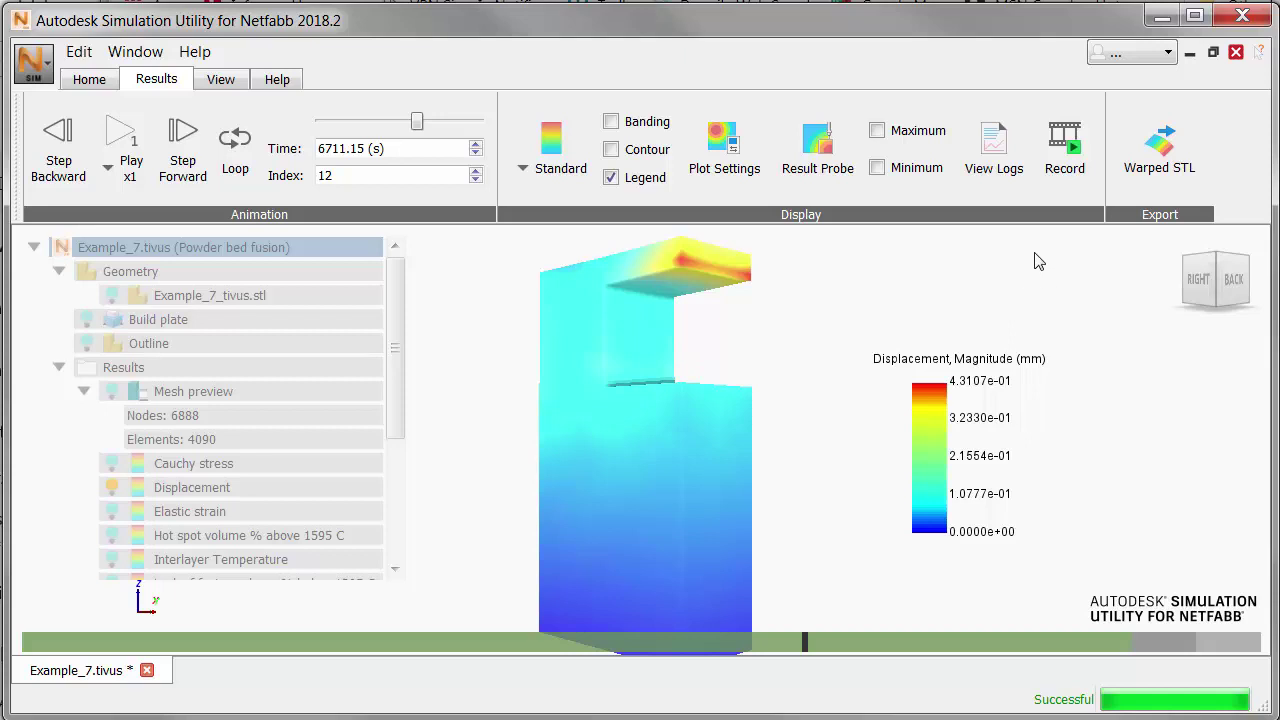
- Review the Recoater Blade Interference log showing layer group 6 at -0.941% clearance, then close it
click(1004, 142)
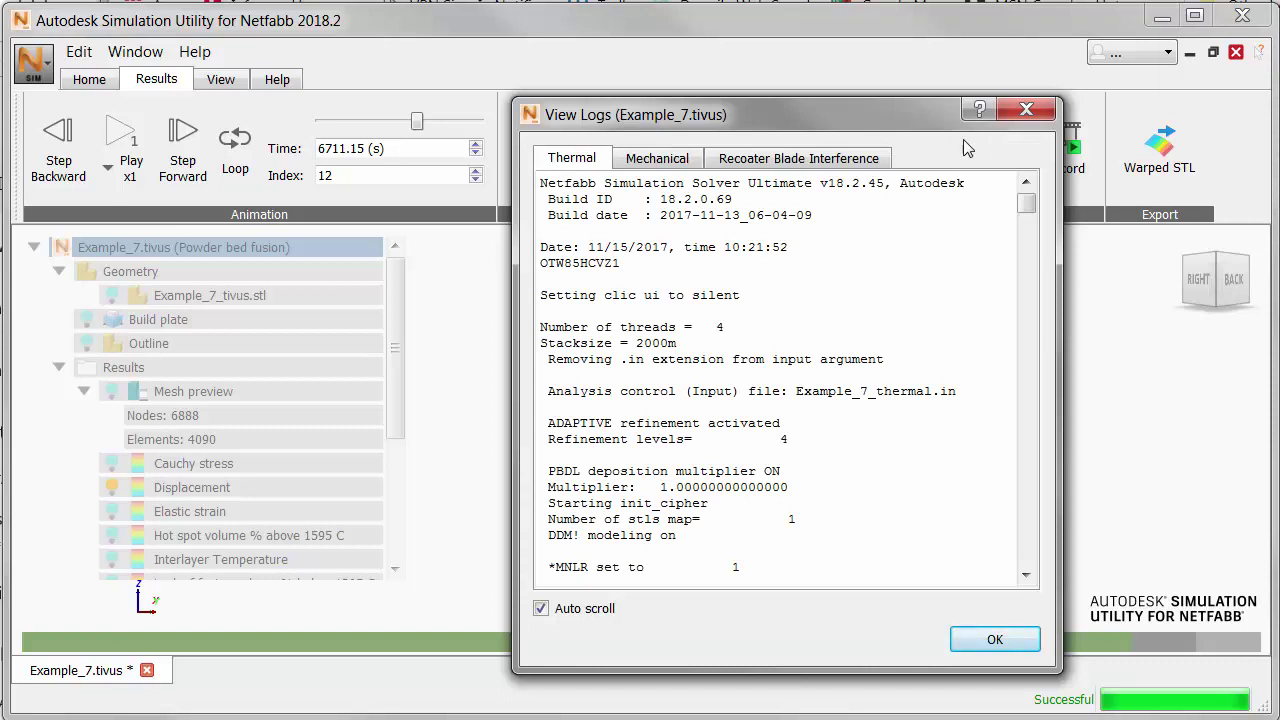
click(804, 163)
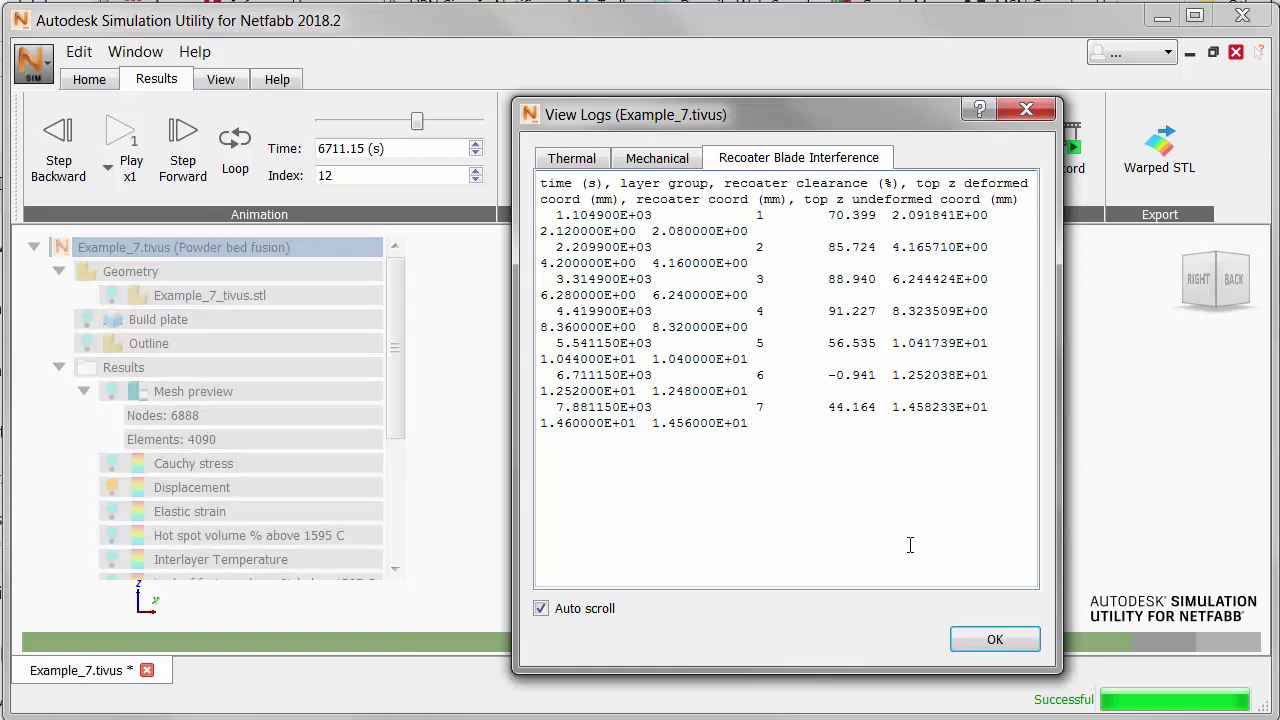
click(993, 641)
- Change Recoater tolerance to 40 % and tick 'Stop if recoater interference detected' in Solver Settings
click(91, 80)
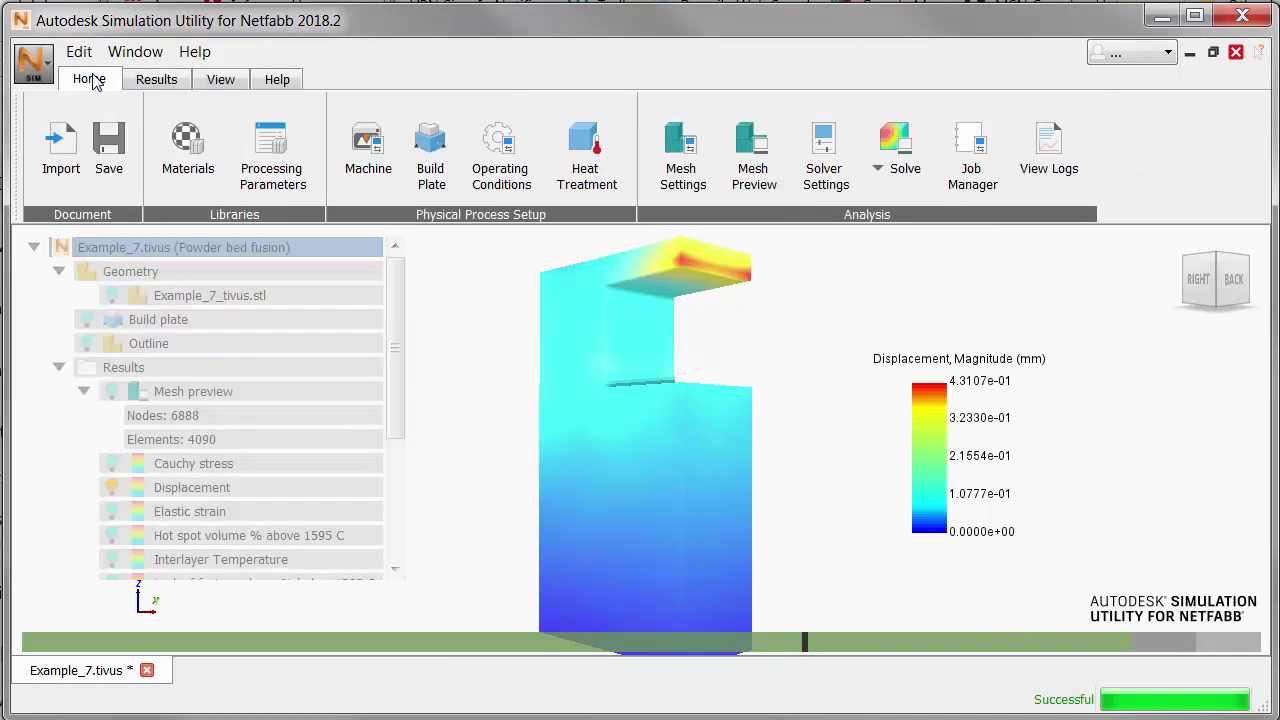
click(824, 140)
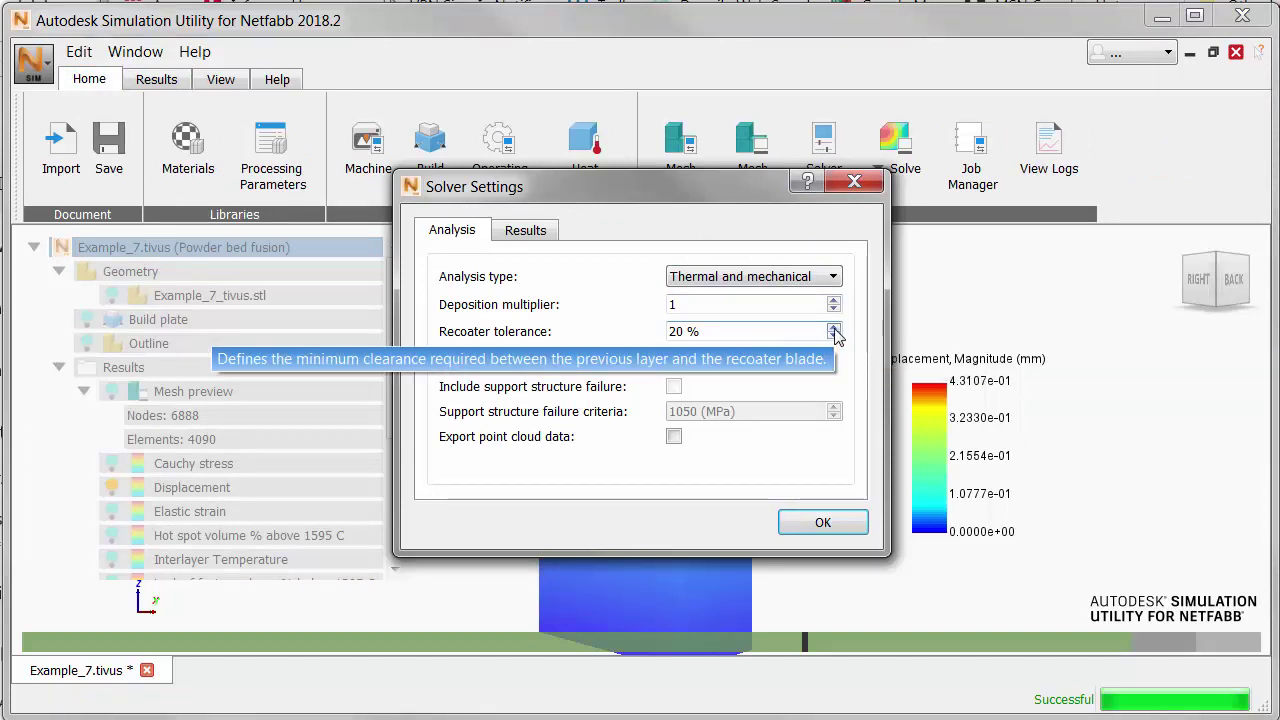
click(671, 331)
key(Delete)
text(4)
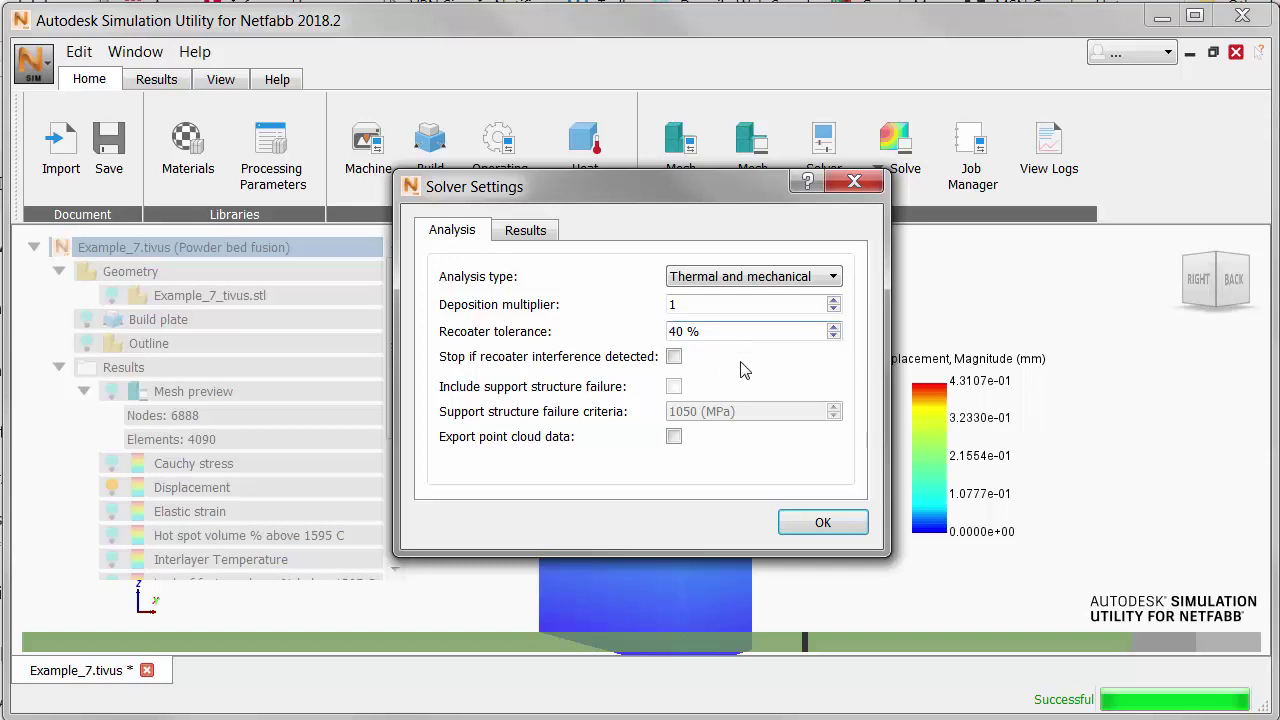
click(673, 358)
click(822, 526)
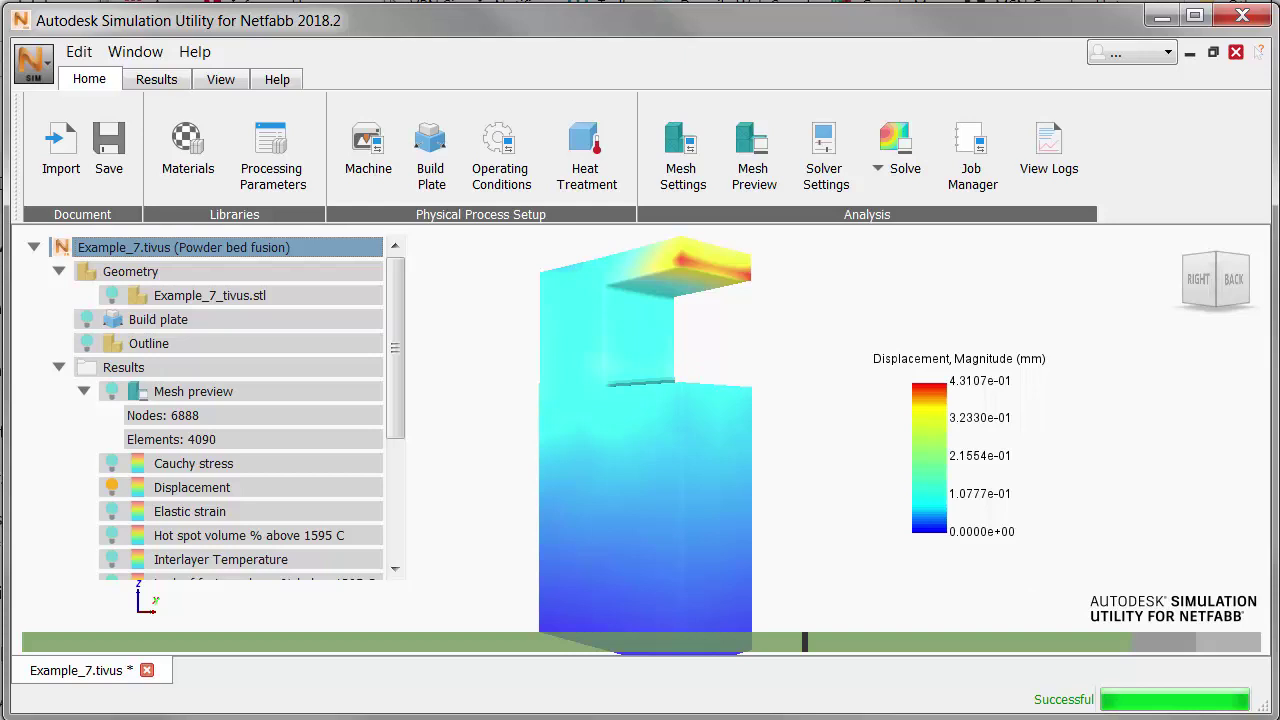